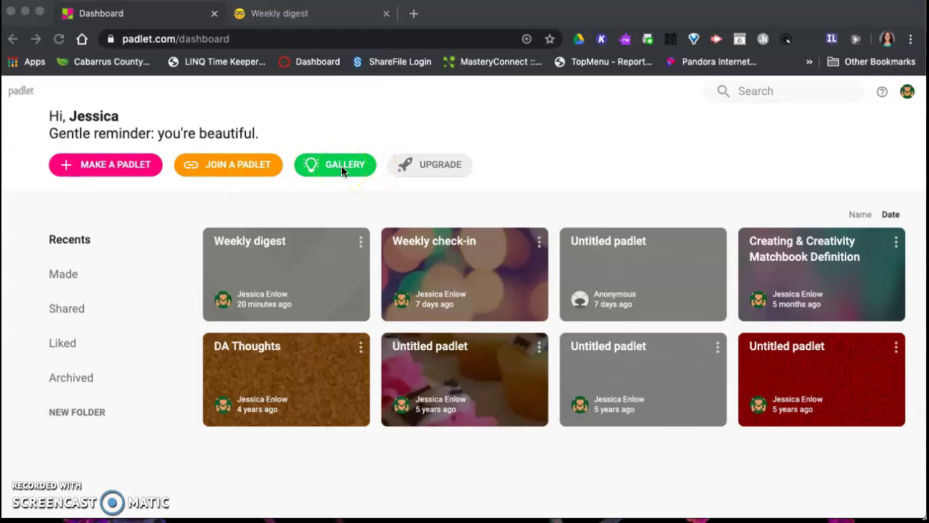
Make a new padlet using the blank Canvas layout
left_click(97, 164)
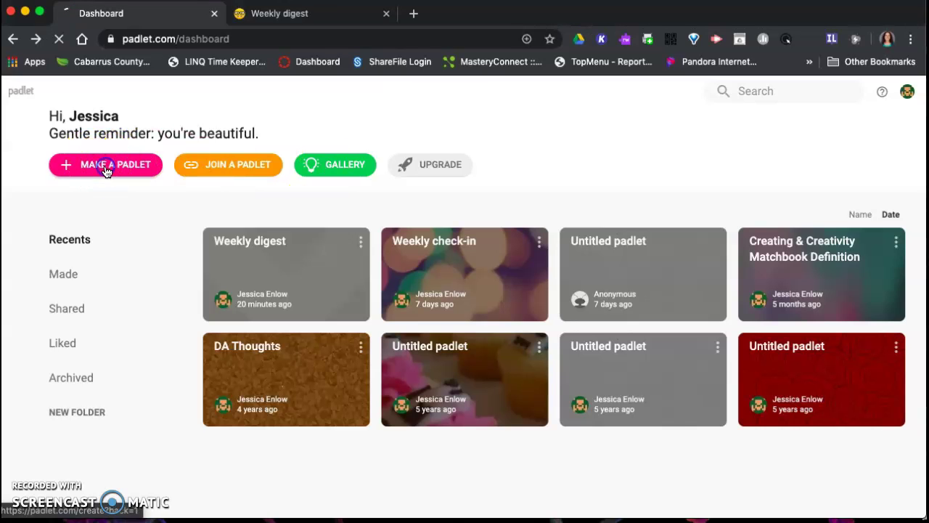
scroll(53, 308, "down", 1)
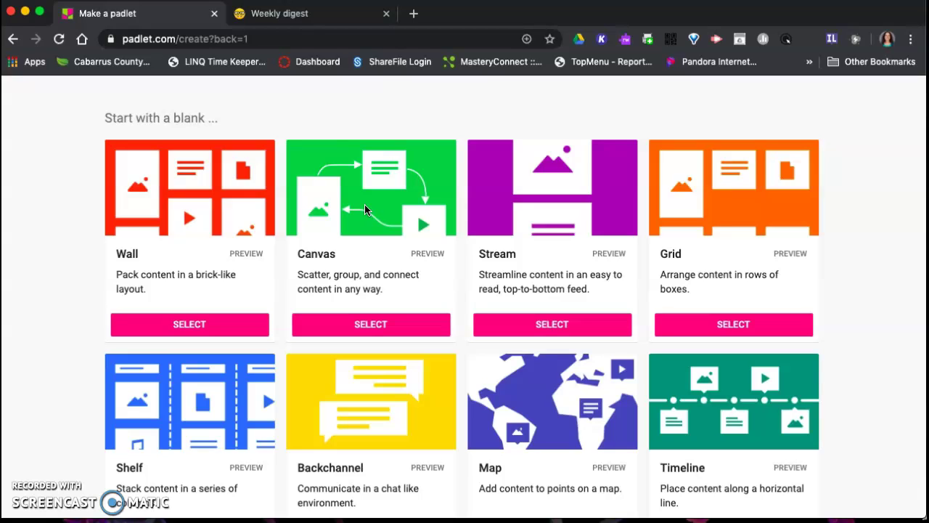
left_click(376, 326)
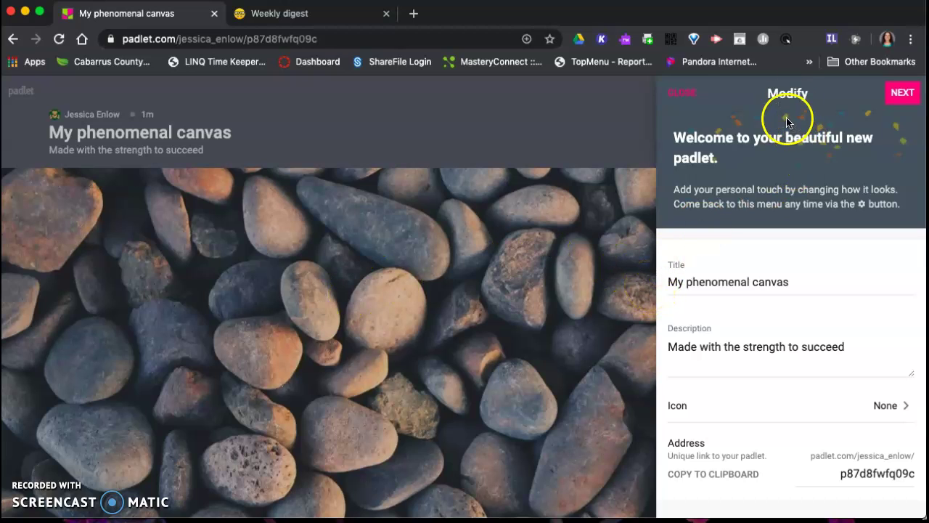
Set the padlet's title to "Weekly digest" and its description to "Student feedback"
left_click(725, 284)
triple_click(724, 285)
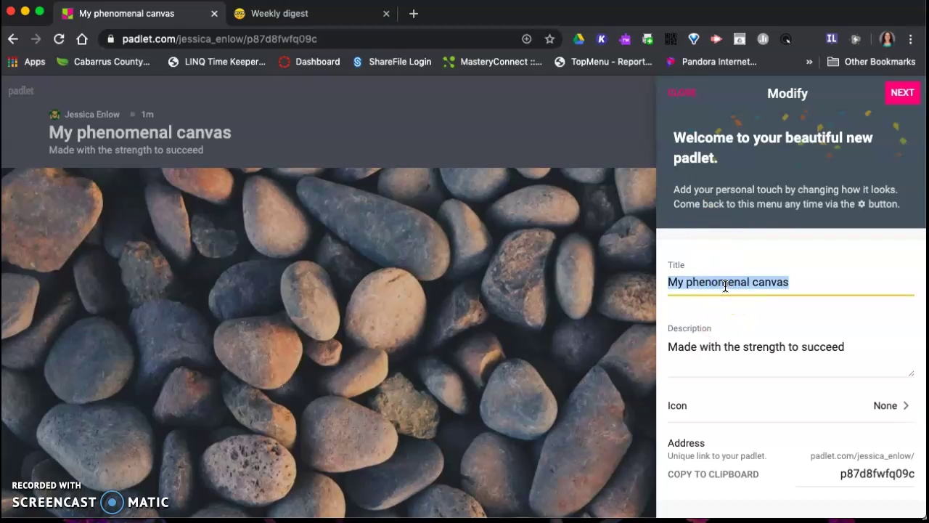
type("Weekly digest")
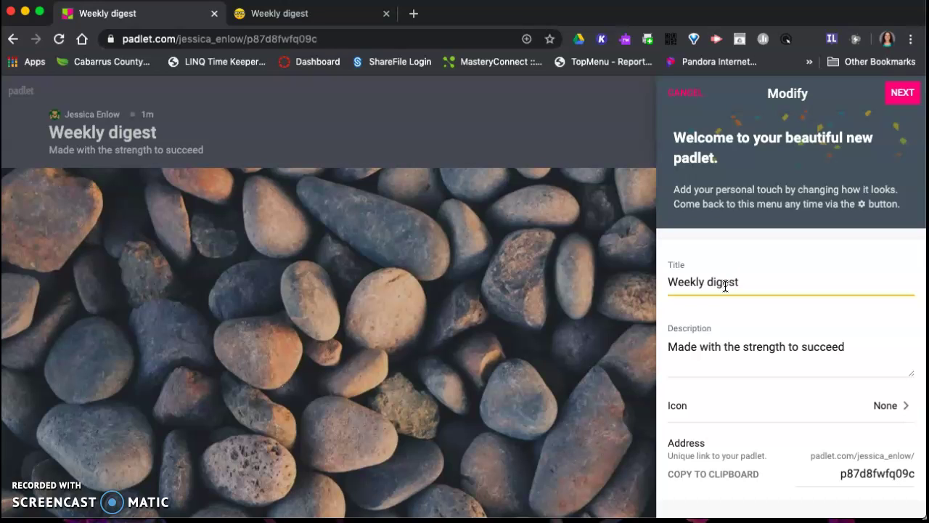
left_click(804, 339)
triple_click(804, 337)
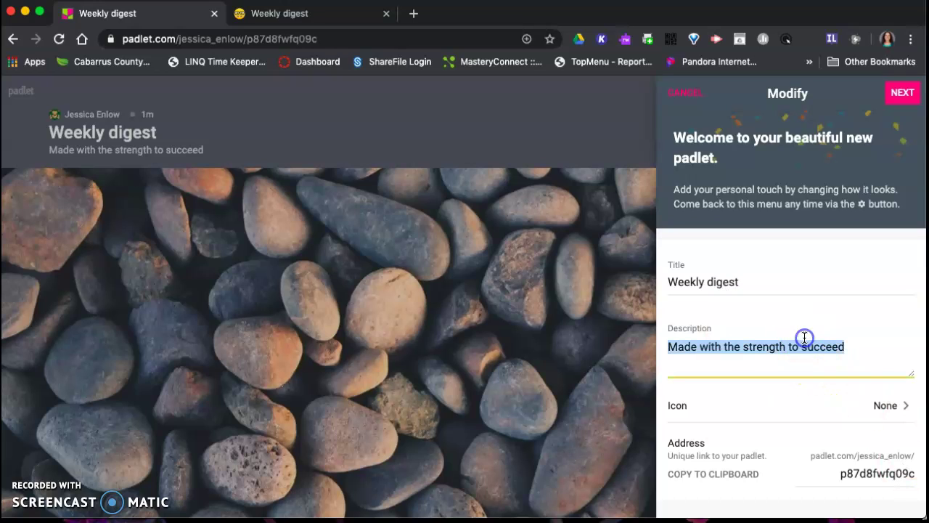
type("Student feedback")
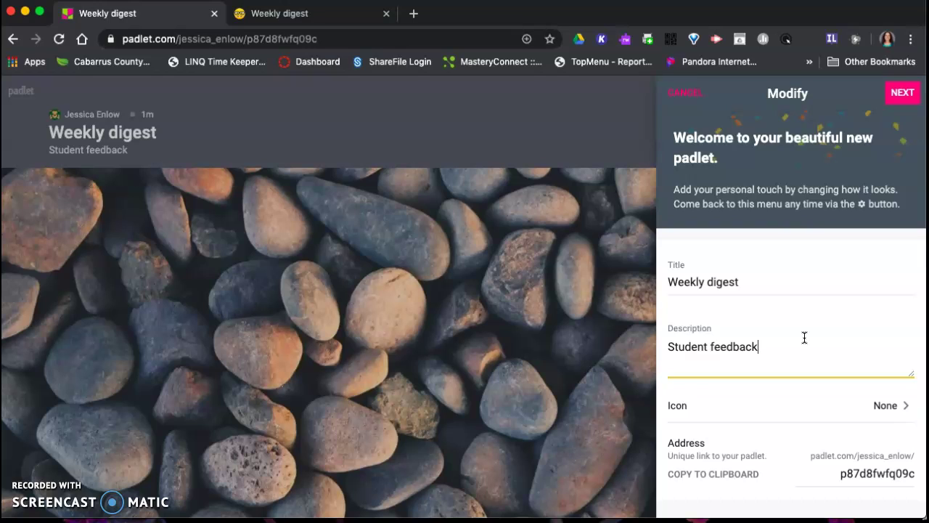
left_click(832, 369)
Choose the smiling face with glasses emoji as the padlet's icon
scroll(832, 370, "down", 3)
left_click(884, 307)
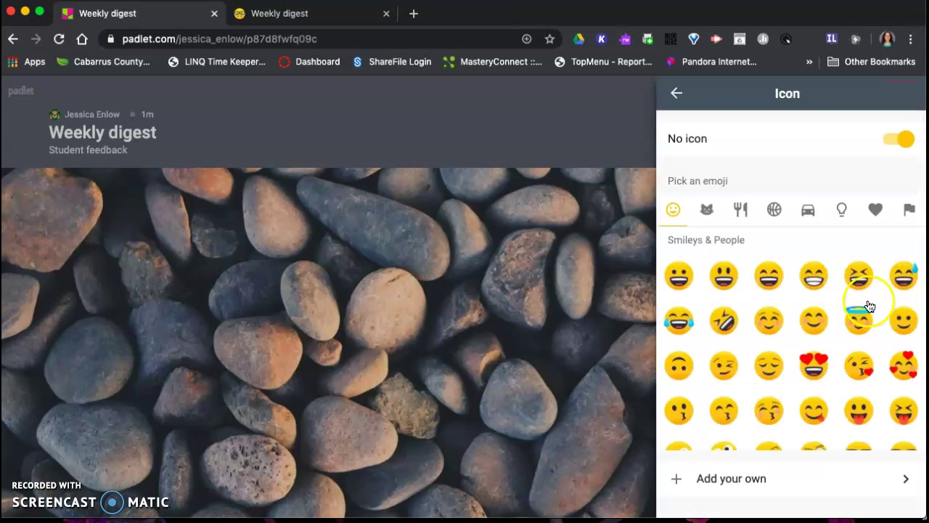
scroll(855, 371, "down", 2)
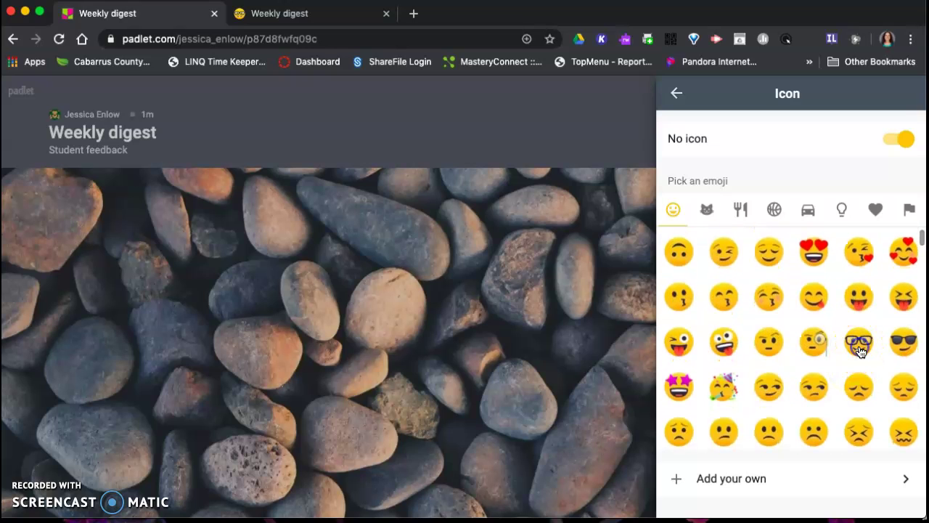
left_click(855, 356)
left_click(675, 93)
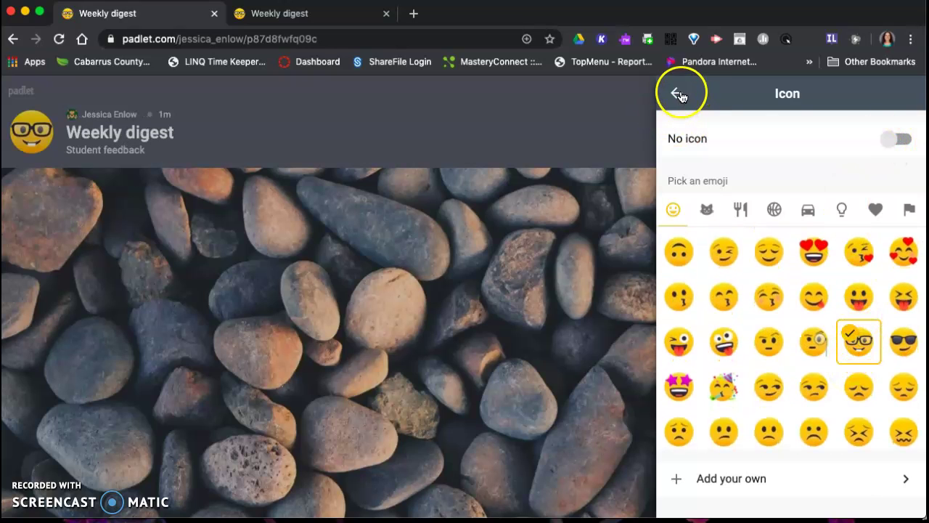
Copy the padlet's unique address to the clipboard
scroll(751, 350, "down", 2)
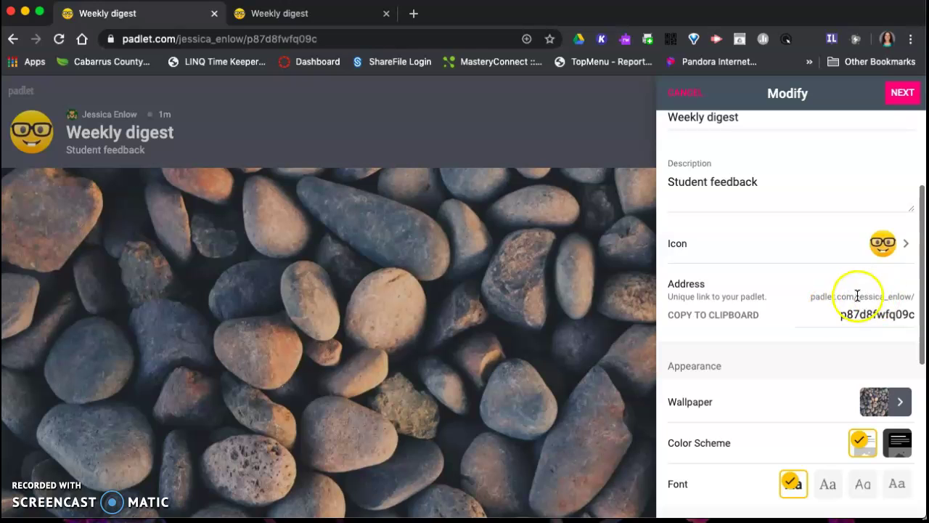
left_click(861, 315)
left_click(715, 315)
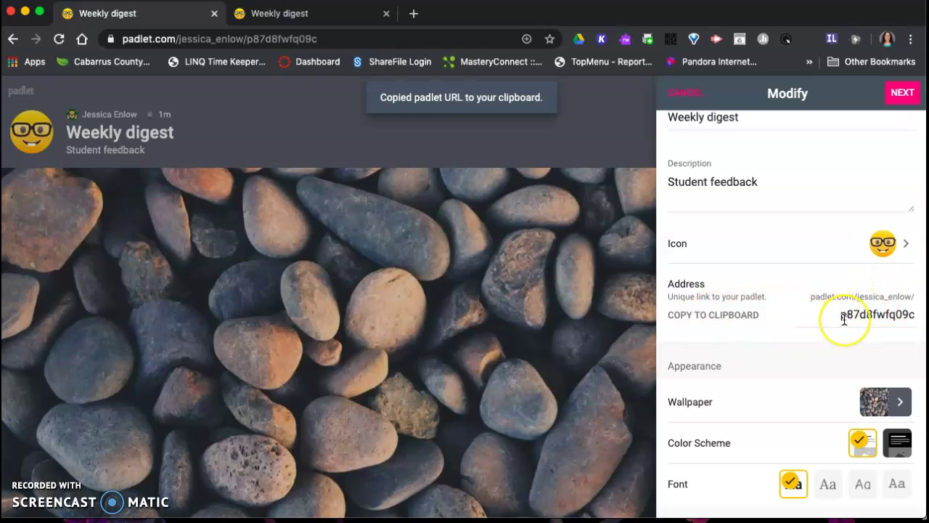
Change the padlet's wallpaper to Linen from the Textures and Patterns collection
scroll(845, 320, "down", 3)
scroll(844, 319, "down", 1)
left_click(900, 226)
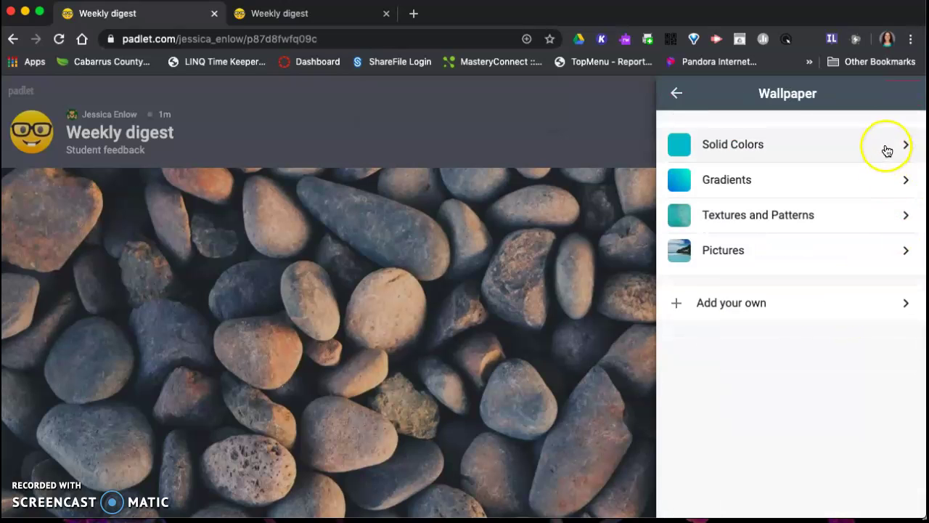
left_click(905, 253)
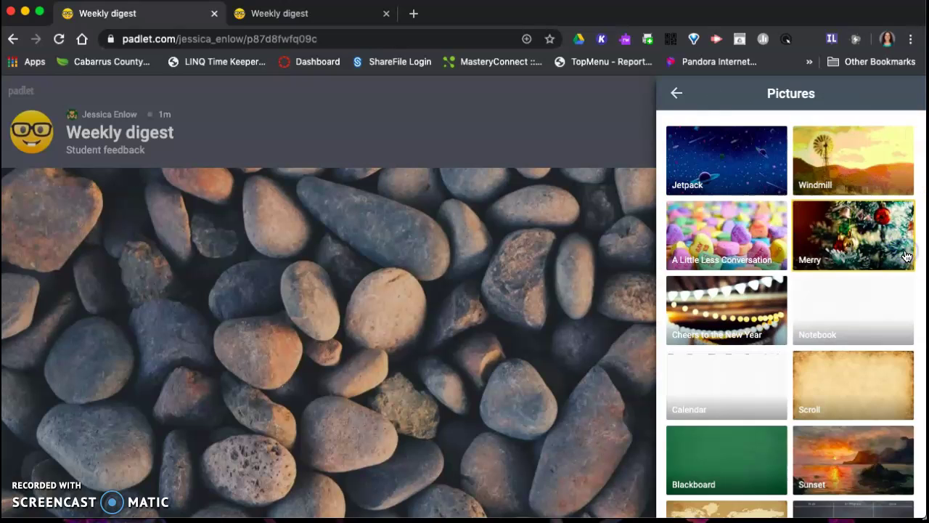
left_click(677, 93)
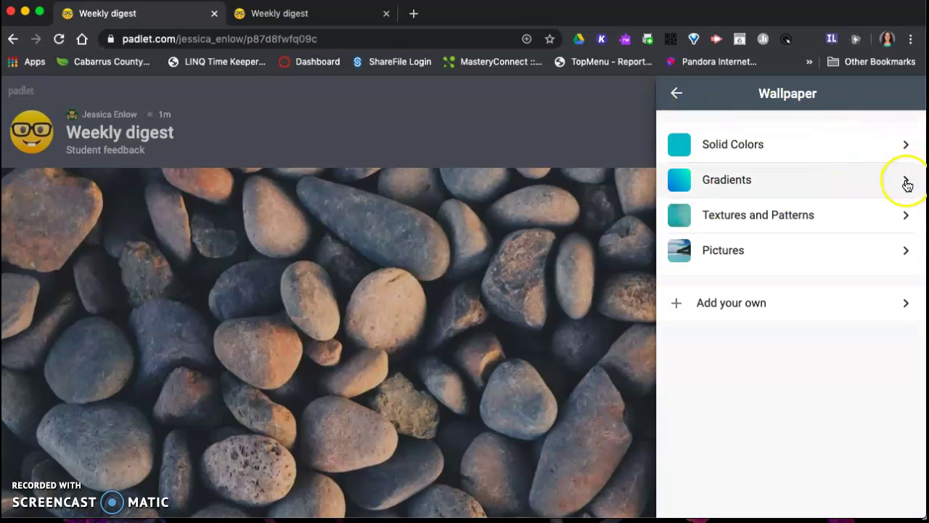
left_click(906, 214)
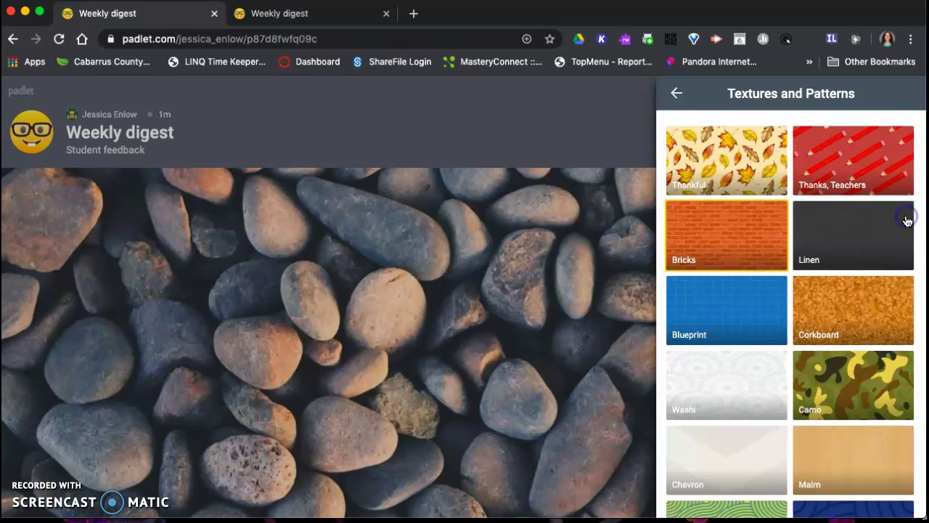
left_click(811, 239)
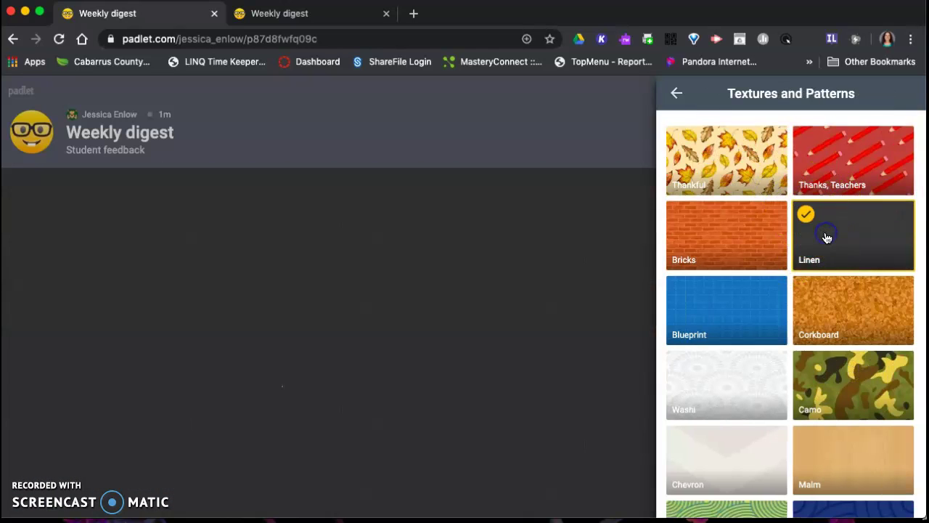
left_click(676, 93)
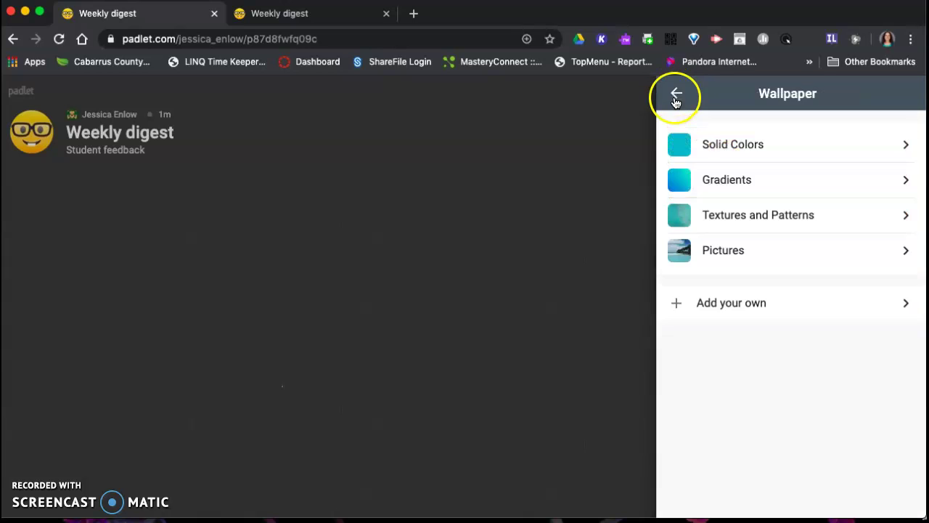
left_click(675, 94)
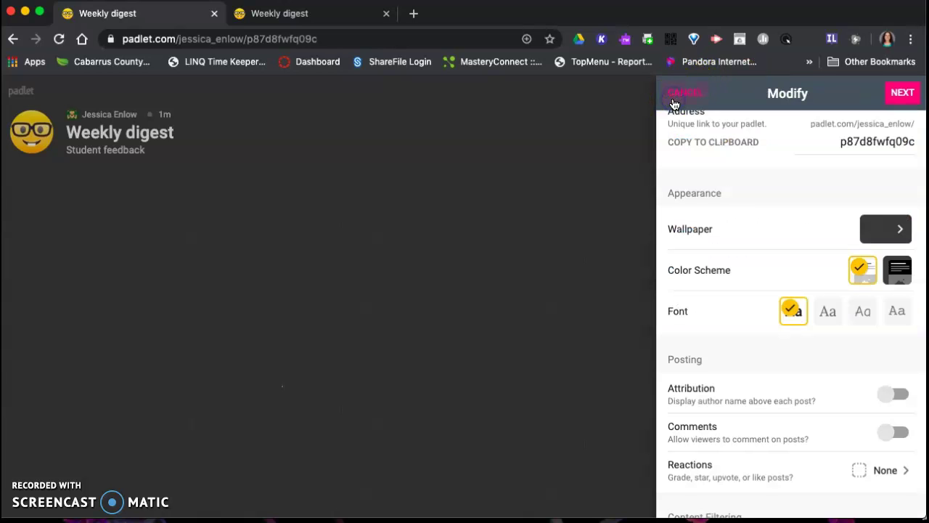
Enable Filter Profanity in the padlet's content filtering settings
scroll(761, 276, "down", 2)
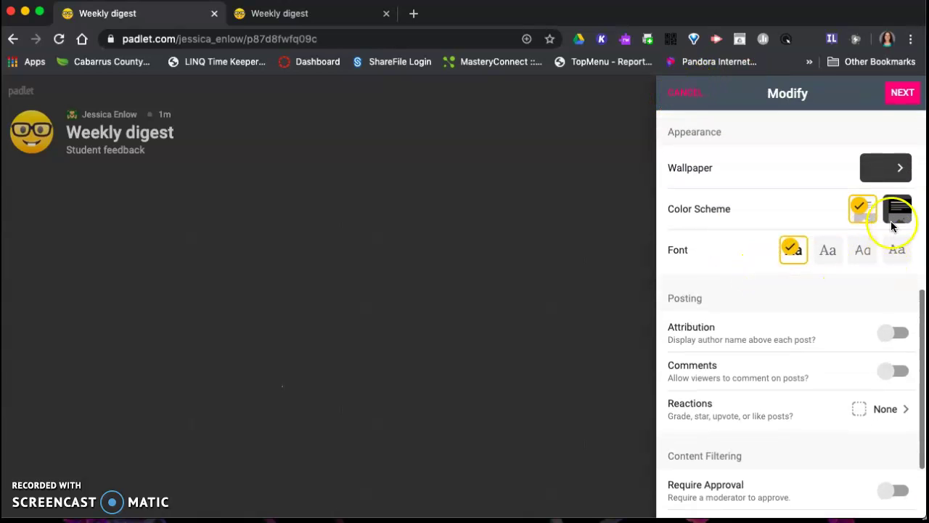
scroll(810, 333, "down", 3)
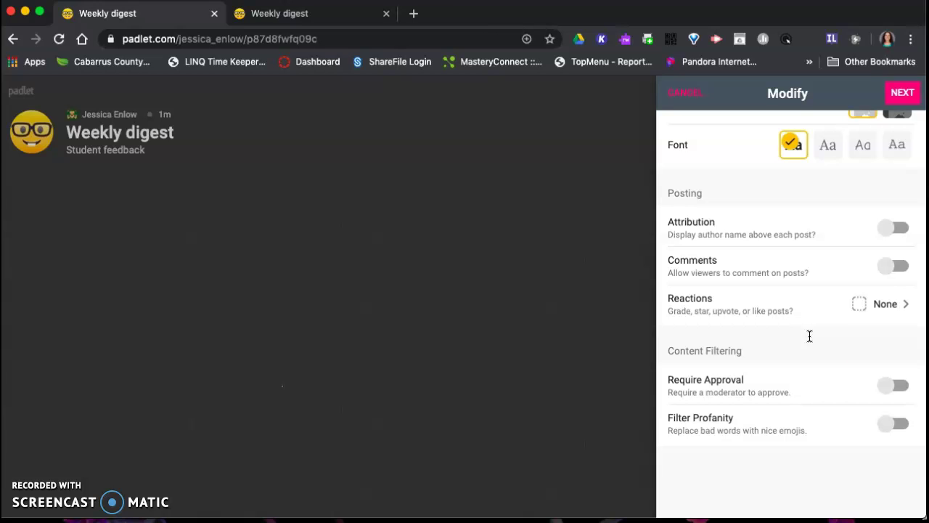
left_click(889, 425)
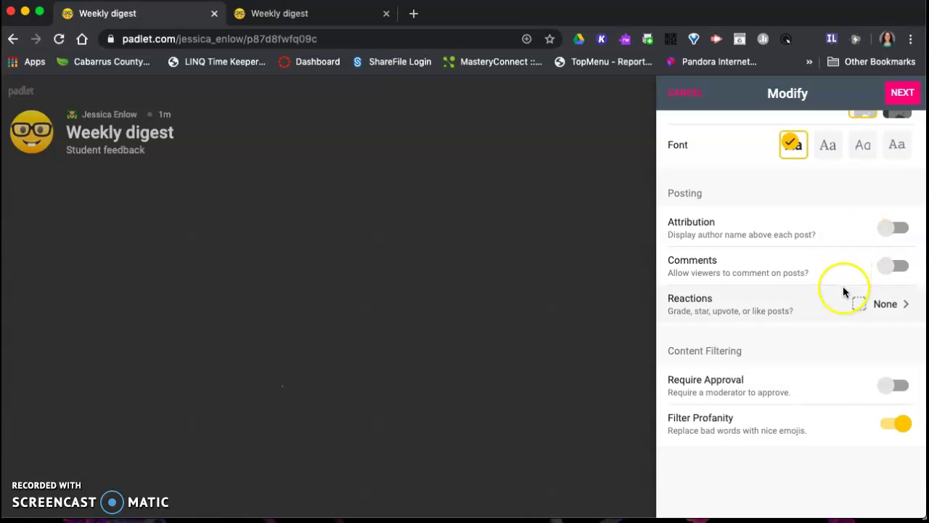
Set the padlet's post reactions to Like
scroll(844, 292, "up", 2)
scroll(844, 292, "down", 1)
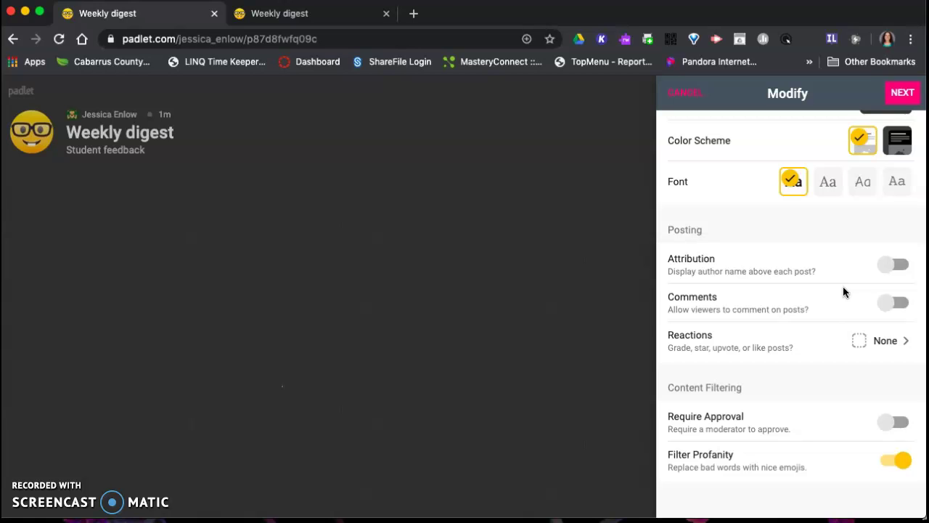
left_click(861, 346)
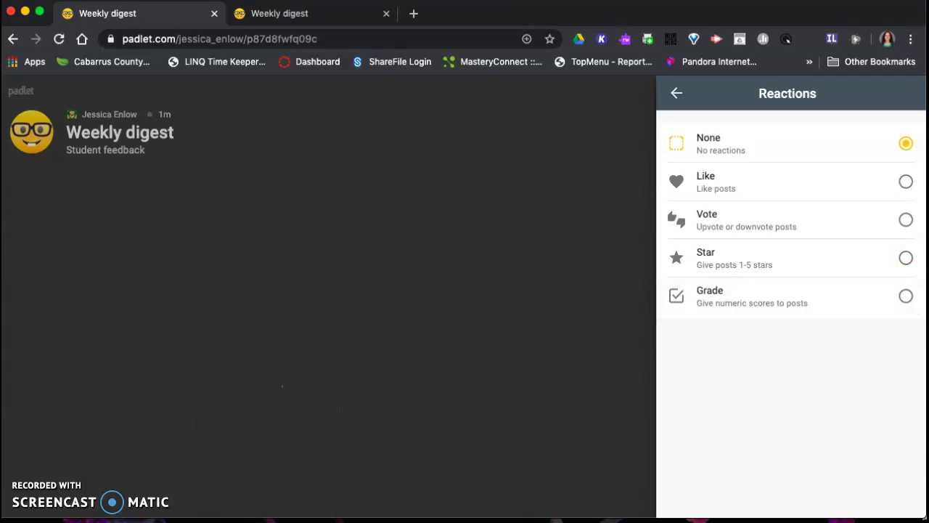
left_click(906, 181)
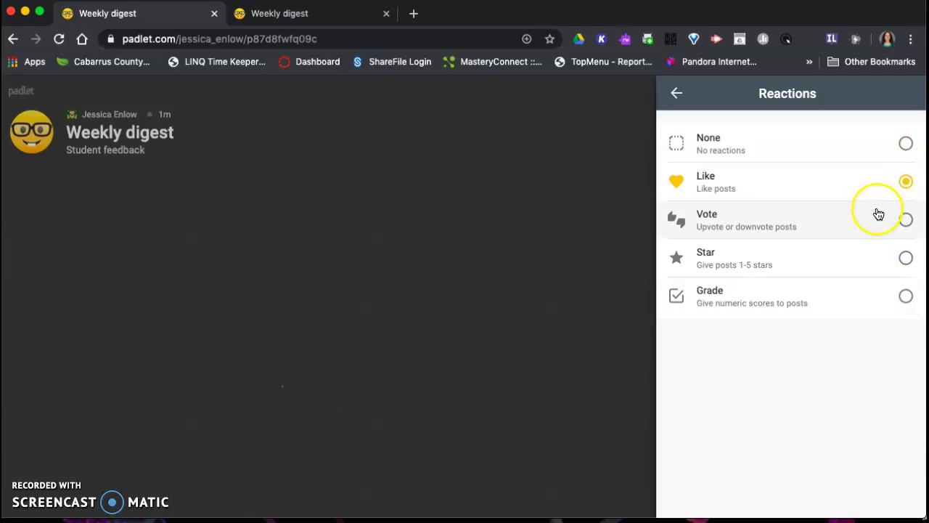
left_click(904, 218)
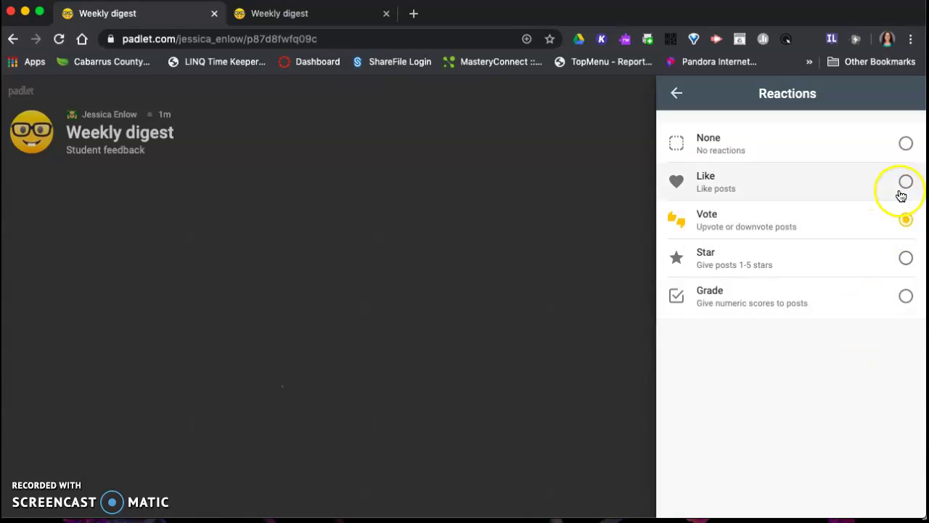
left_click(906, 182)
left_click(676, 93)
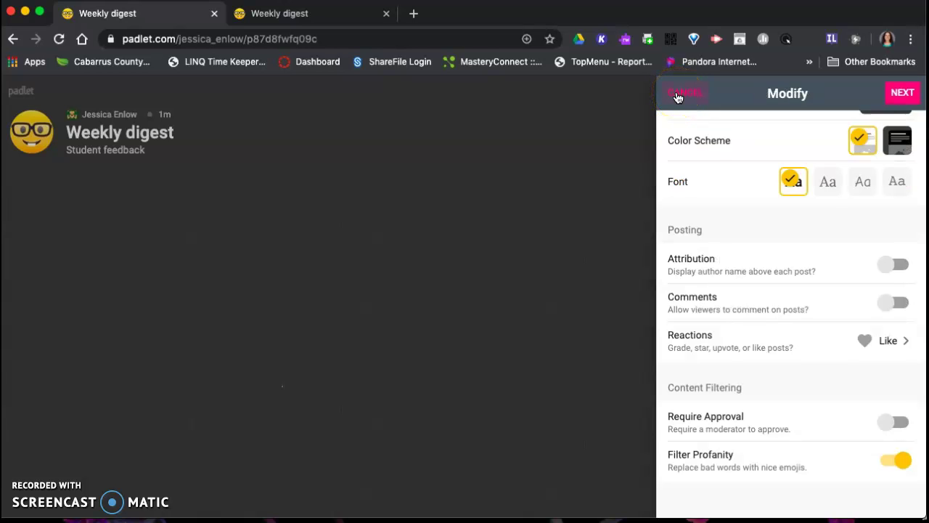
left_click(897, 305)
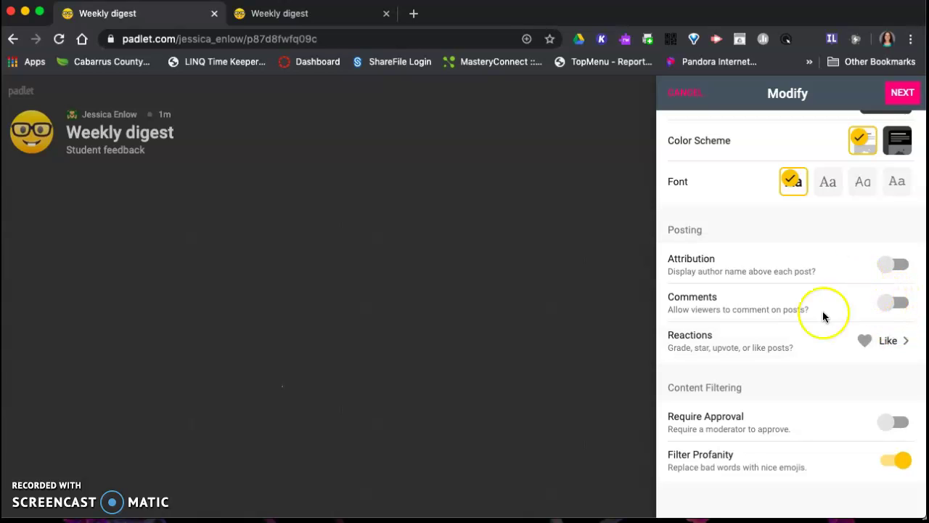
Finish the padlet setup, start posting and add a blank post to the canvas
scroll(775, 366, "up", 10)
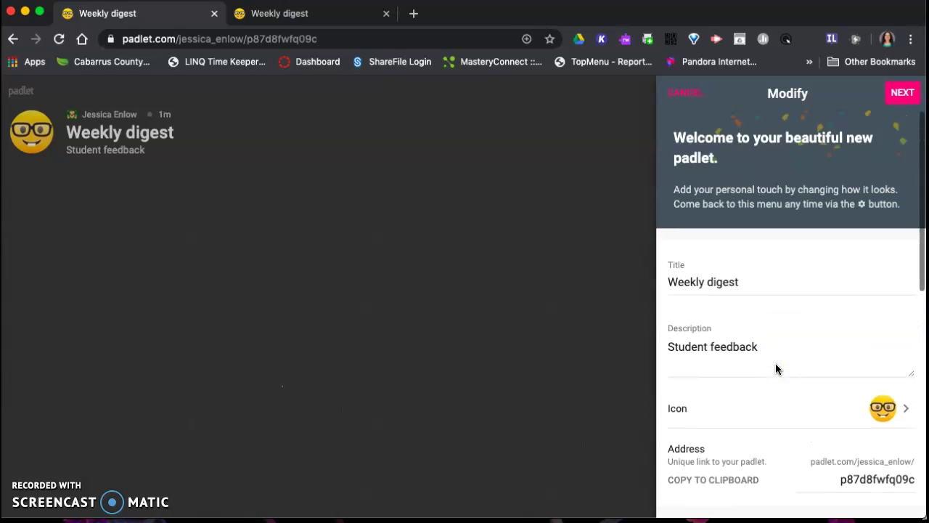
left_click(903, 92)
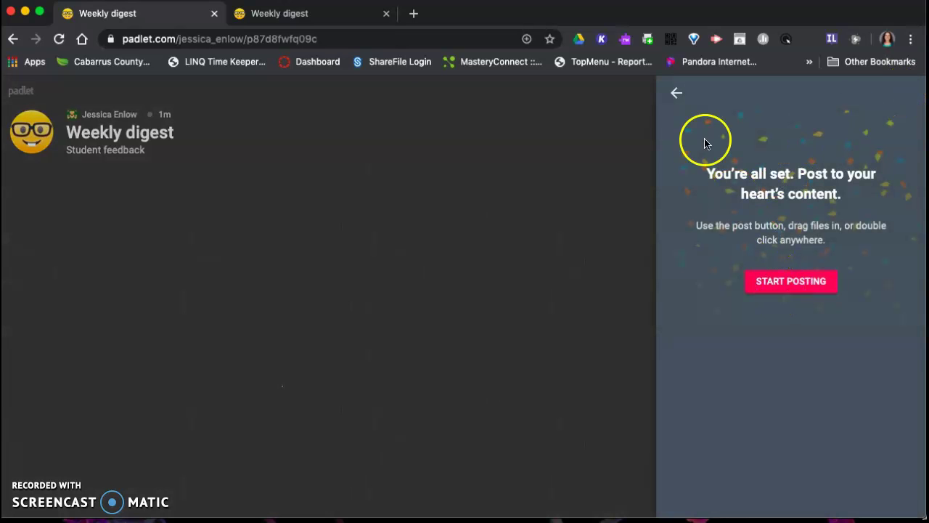
left_click(782, 289)
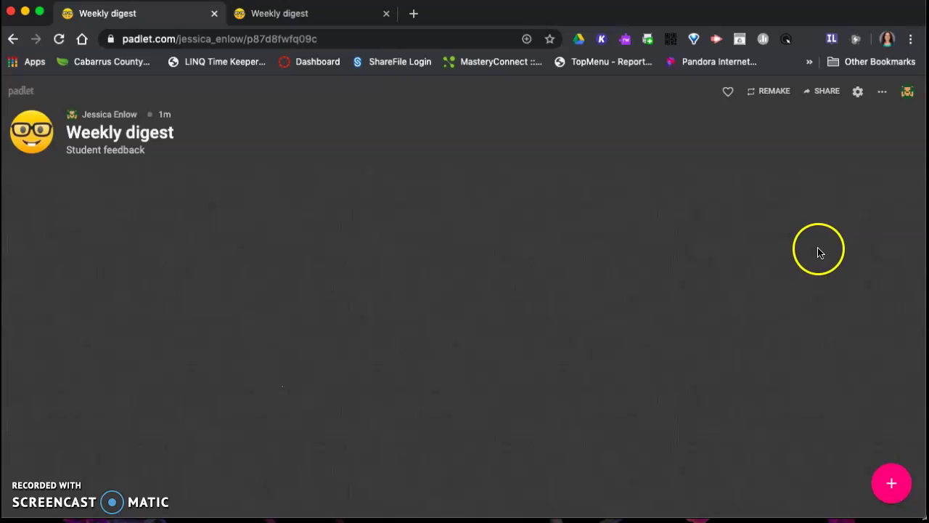
left_click(894, 485)
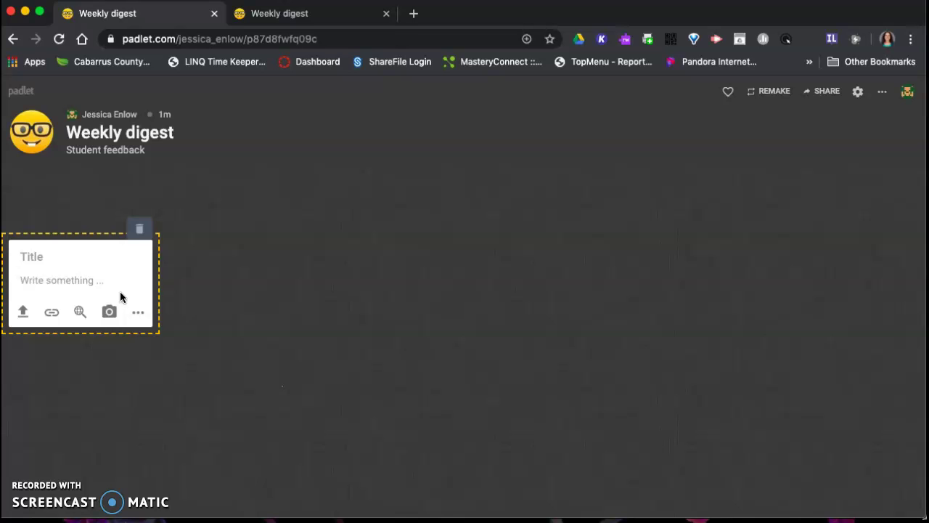
Examine the new post's file upload and URL attachment options, closing each without attaching anything
left_click(23, 312)
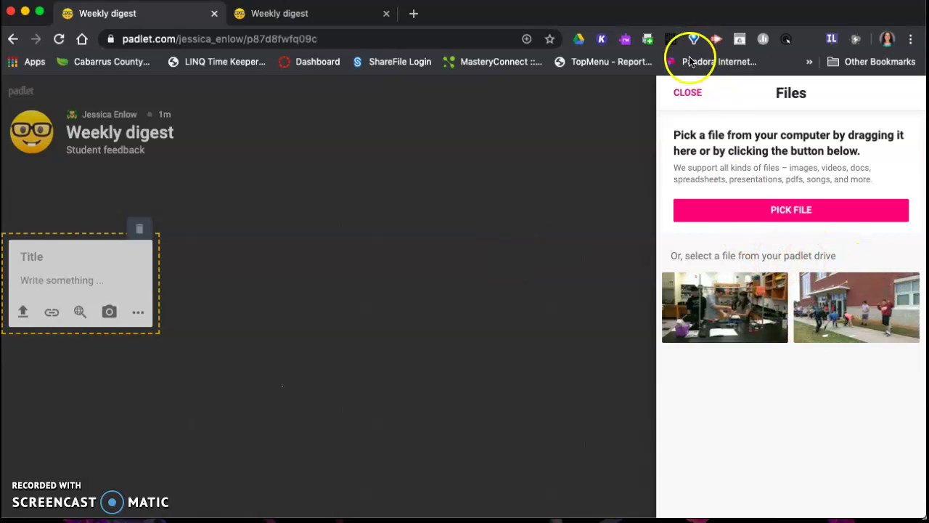
left_click(688, 92)
left_click(51, 314)
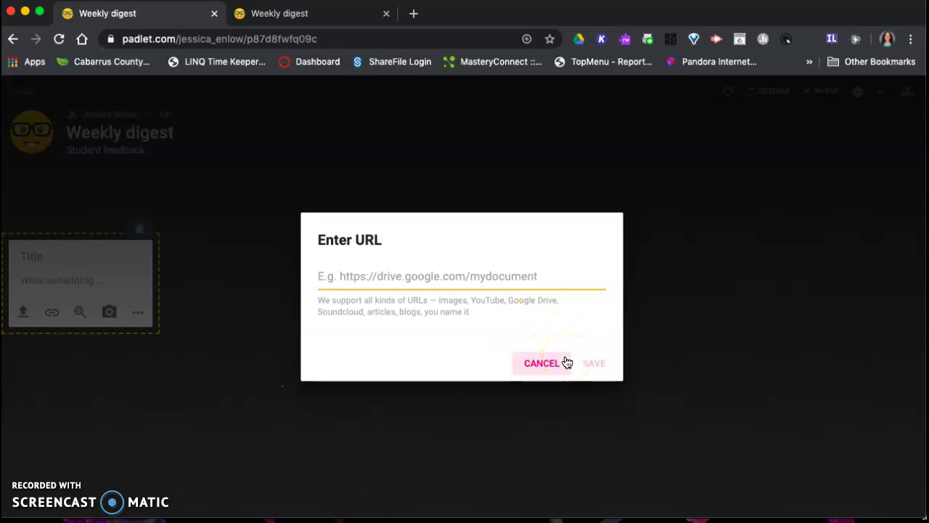
left_click(564, 362)
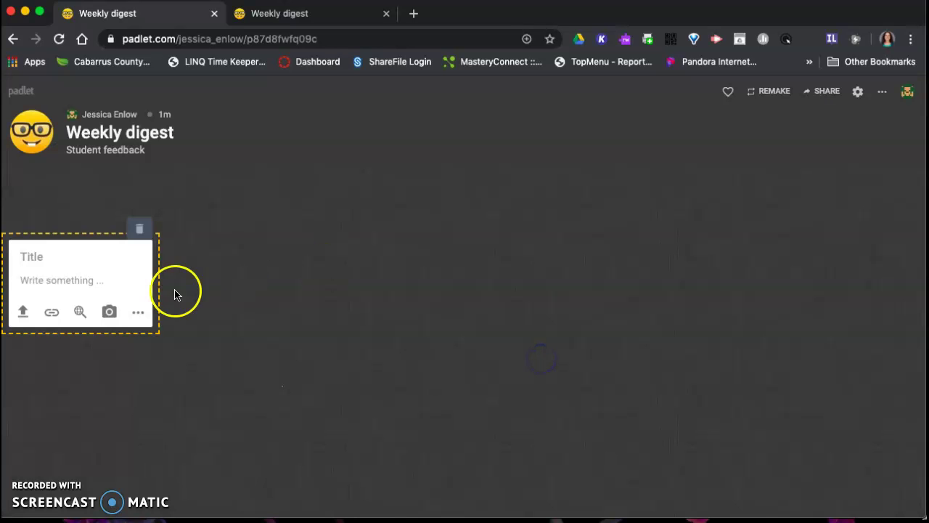
Review the blank post's web search and additional attachment options without attaching anything, and delete the post
left_click(83, 314)
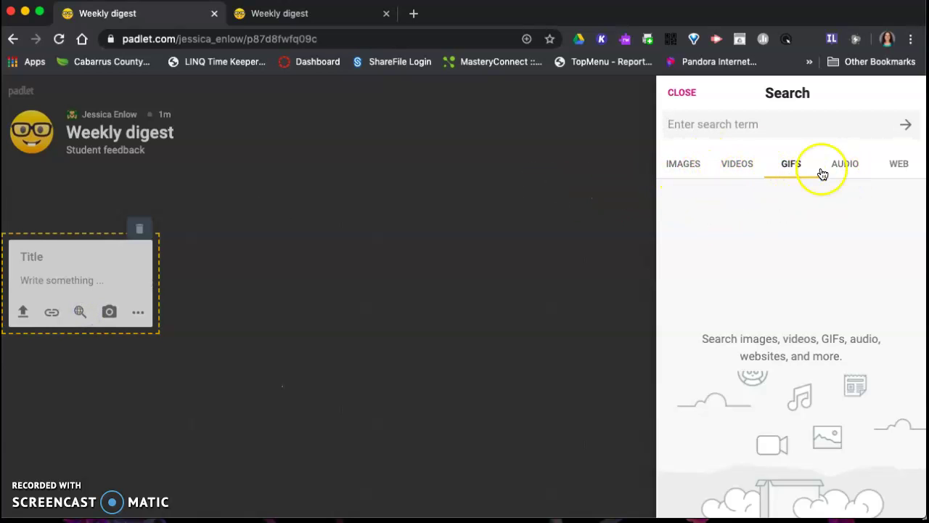
left_click(677, 93)
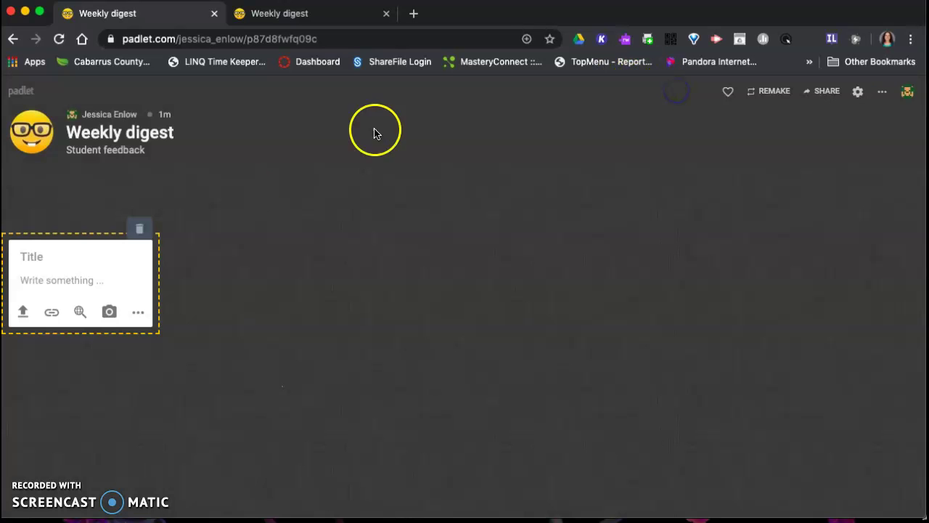
left_click(138, 315)
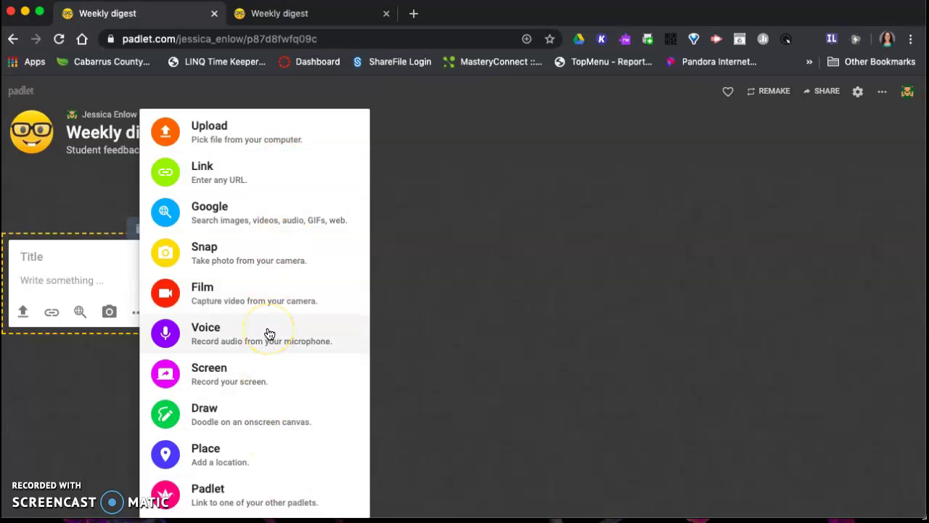
left_click(111, 355)
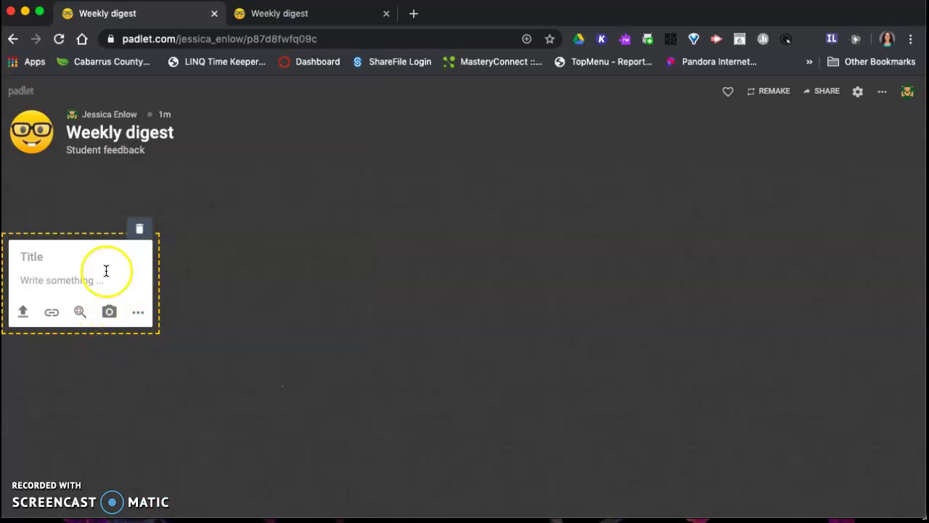
left_click(142, 237)
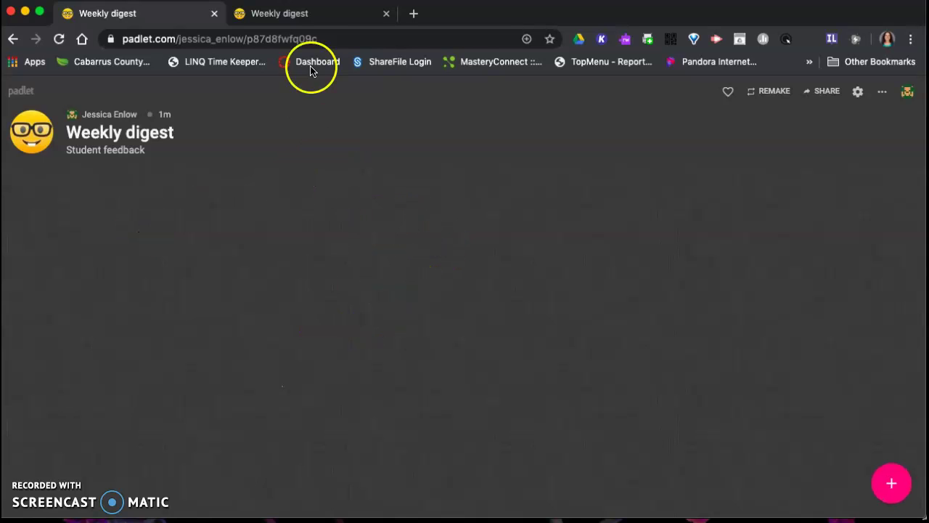
Examine the example post in the other open Weekly digest padlet and return to the new padlet
left_click(315, 17)
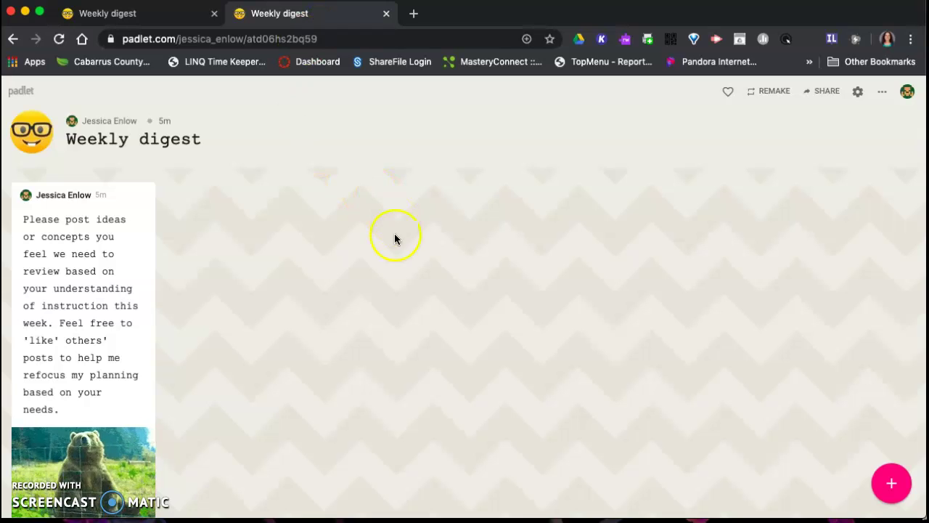
scroll(394, 240, "down", 1)
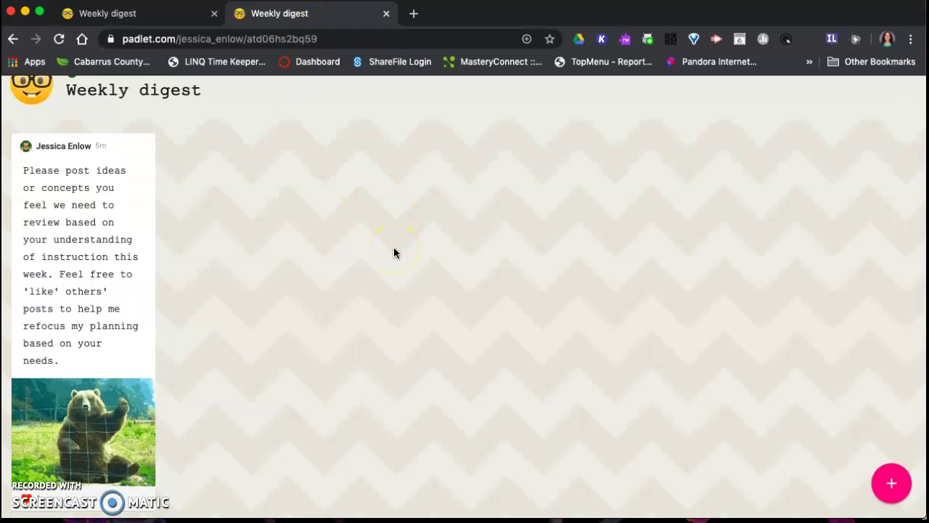
scroll(394, 252, "up", 1)
scroll(394, 252, "down", 1)
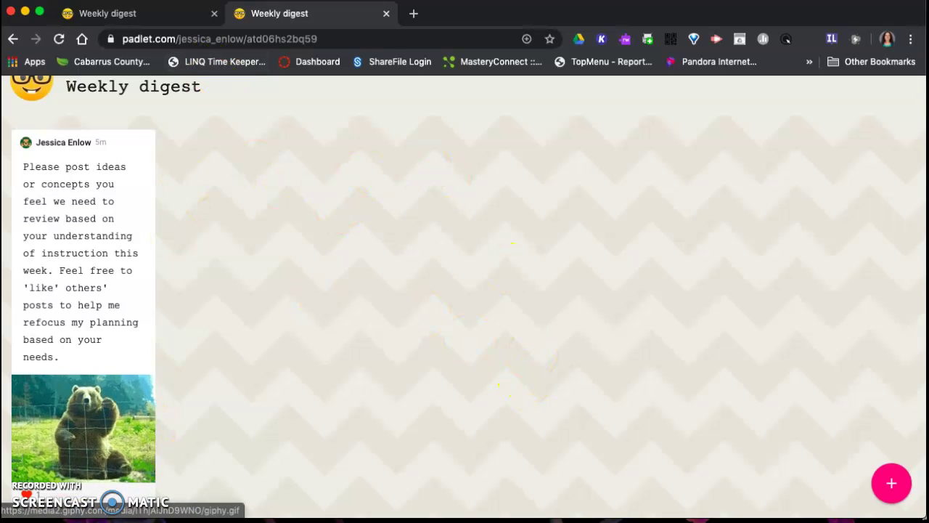
left_click(166, 18)
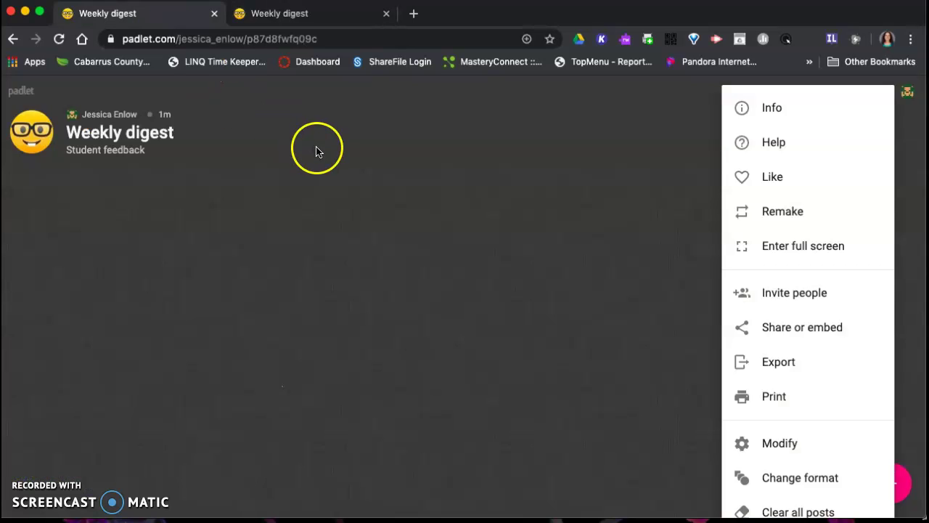
View the padlet's option for inviting members and go back to the sharing options without adding anyone
left_click(677, 114)
left_click(884, 92)
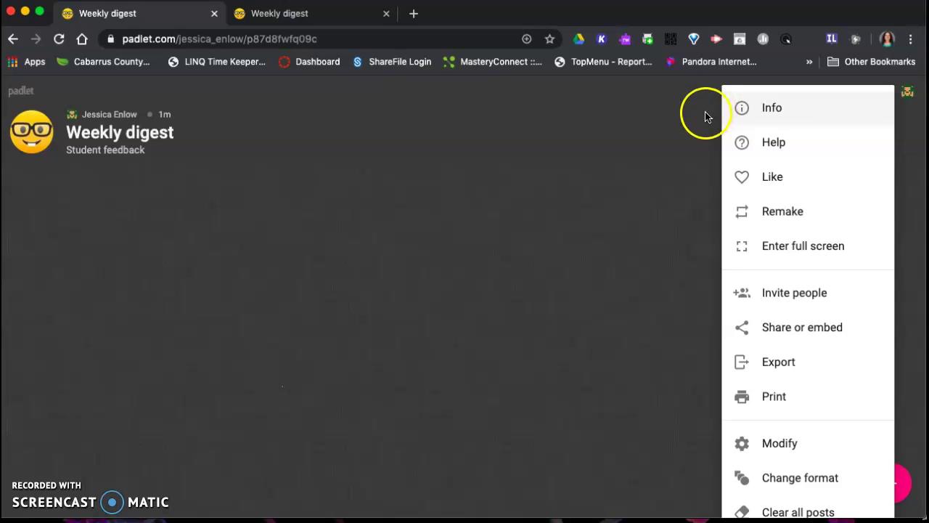
left_click(690, 118)
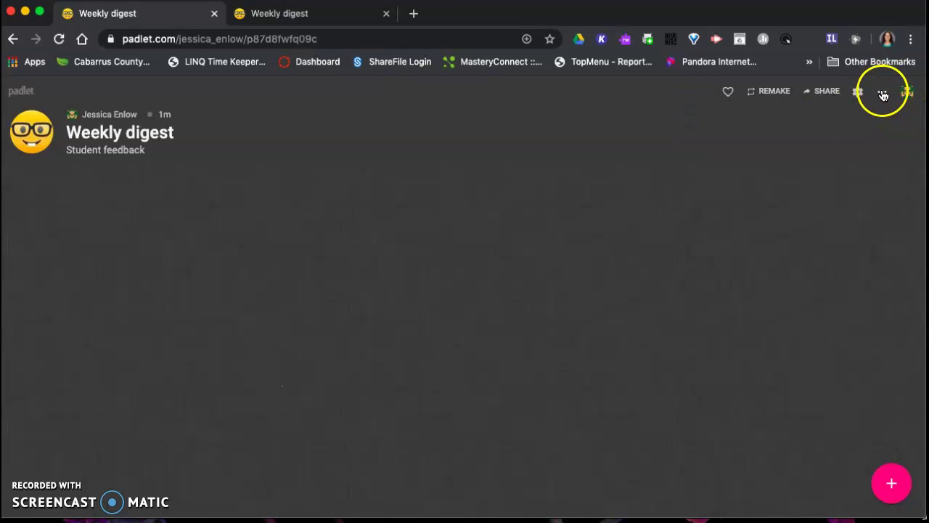
left_click(884, 92)
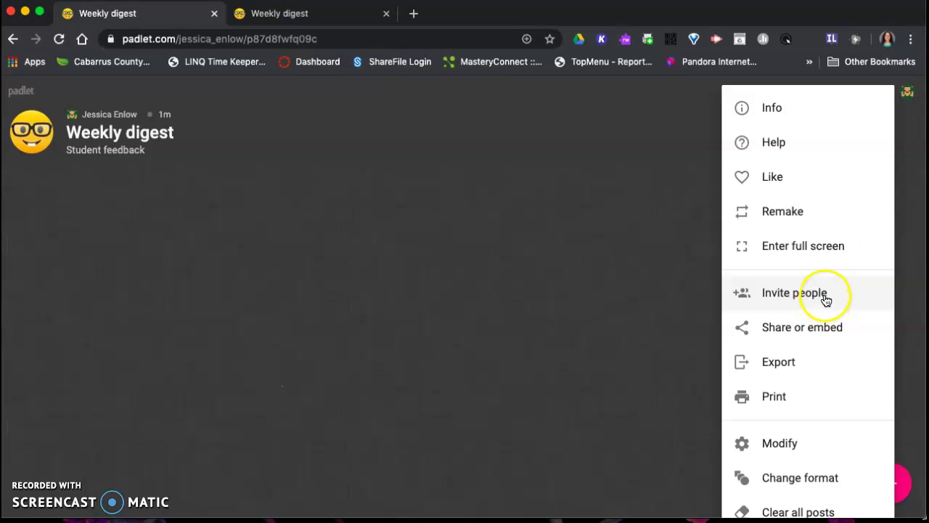
scroll(816, 357, "down", 2)
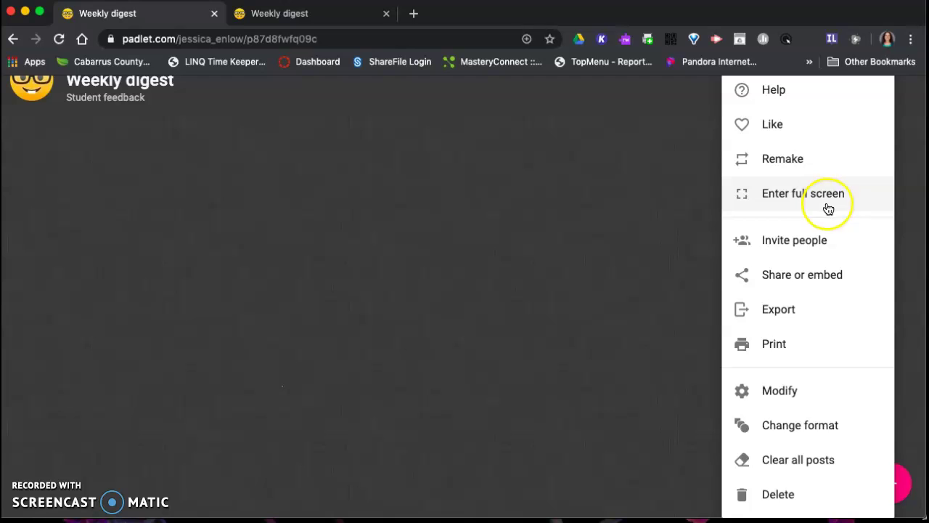
left_click(817, 248)
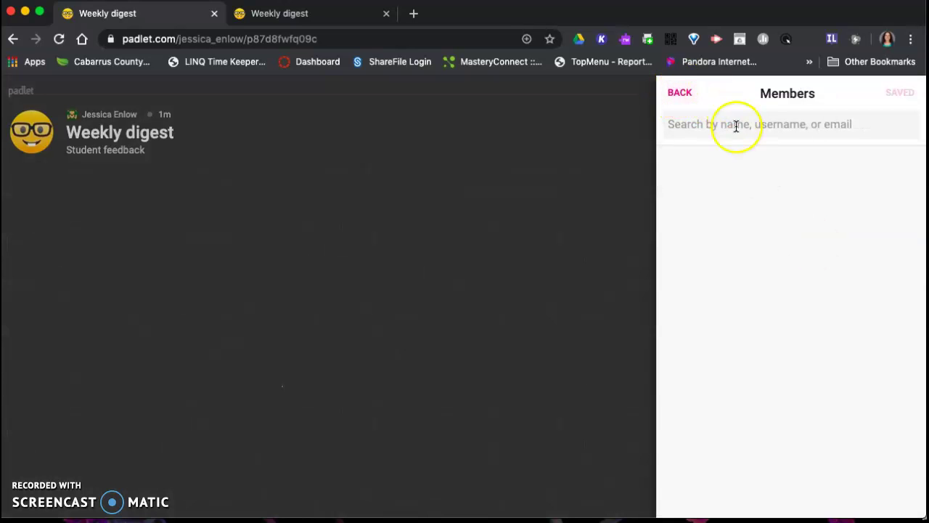
left_click(679, 92)
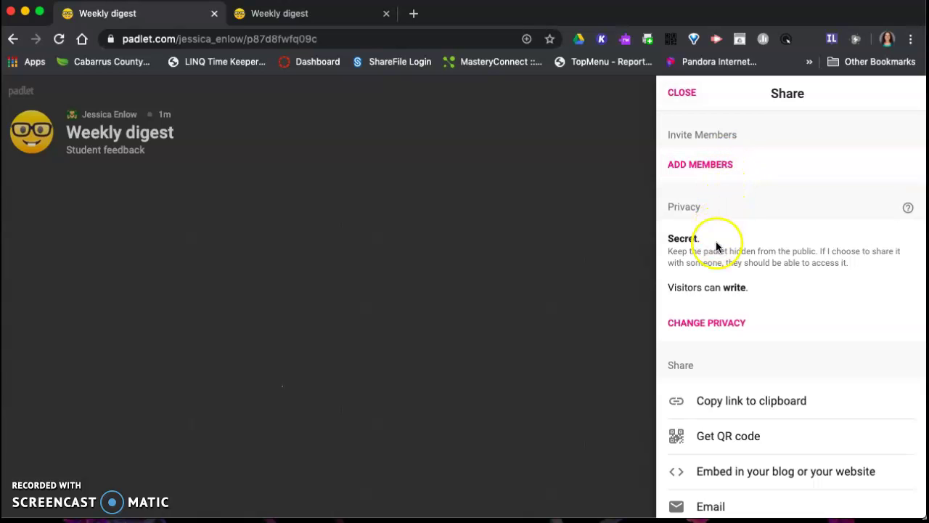
Examine the padlet's privacy, sharing and export options, and close them without making changes
scroll(716, 232, "down", 1)
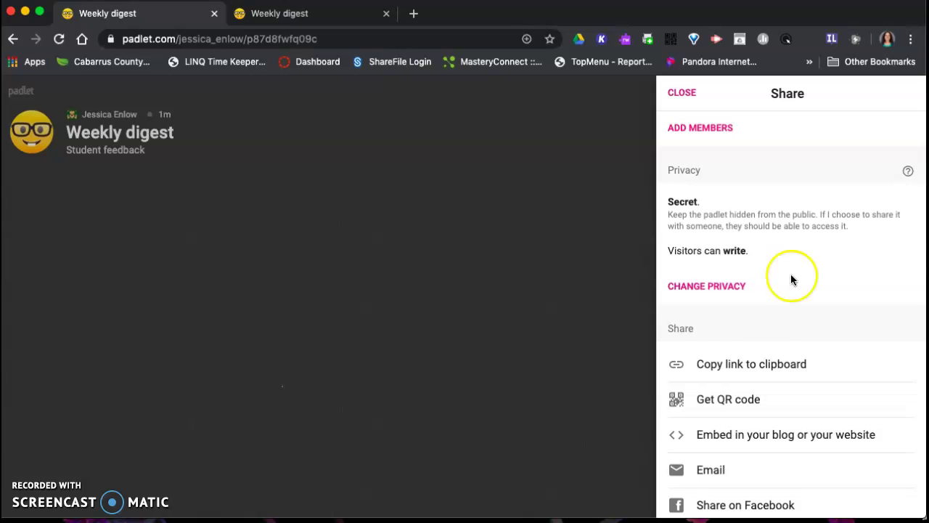
scroll(761, 392, "down", 5)
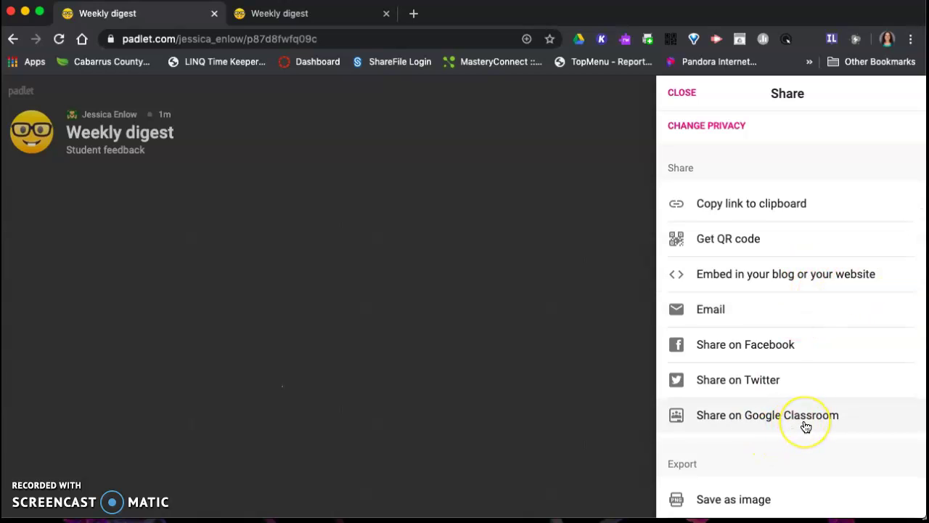
scroll(806, 427, "down", 3)
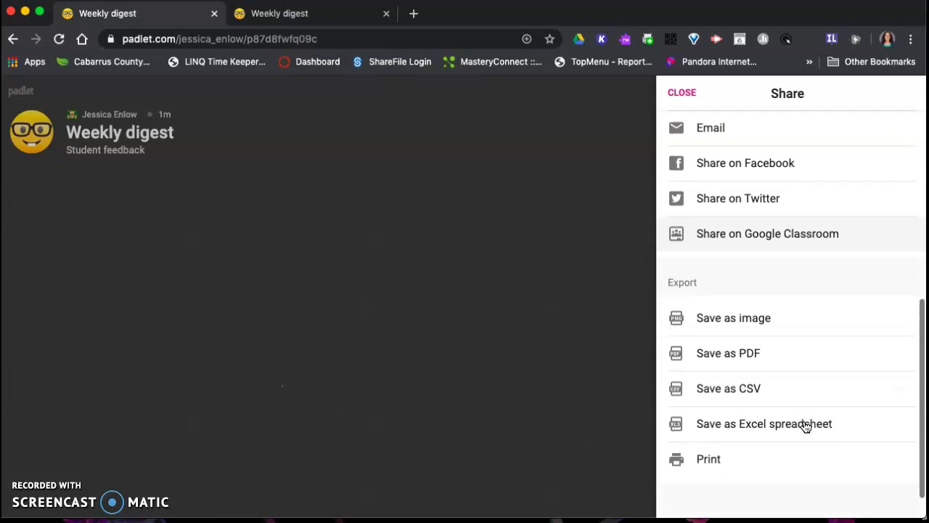
scroll(806, 427, "up", 5)
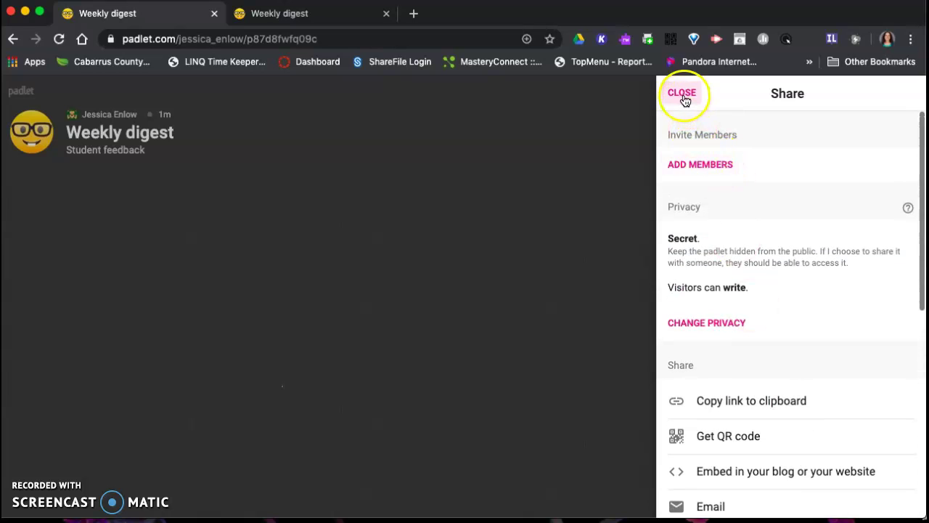
left_click(683, 93)
Change the padlet's format to Grid
left_click(882, 91)
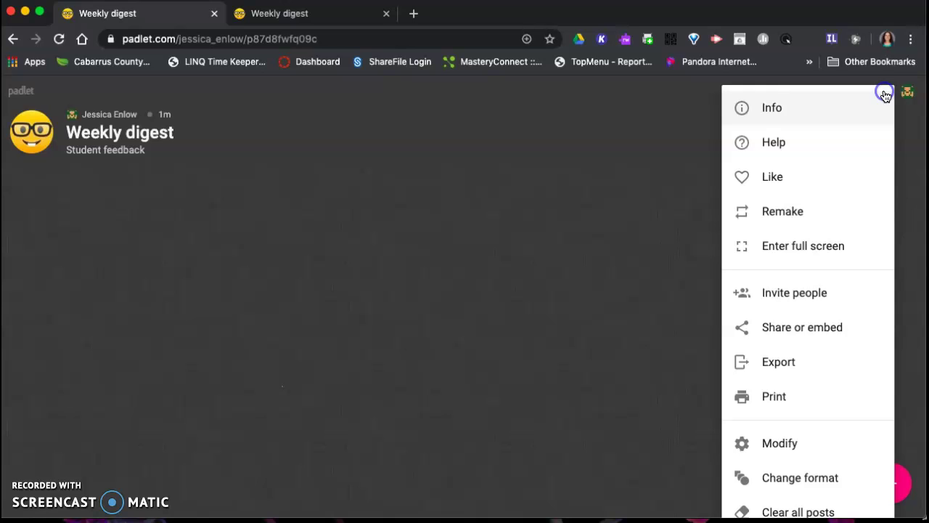
scroll(791, 345, "down", 1)
scroll(792, 345, "down", 1)
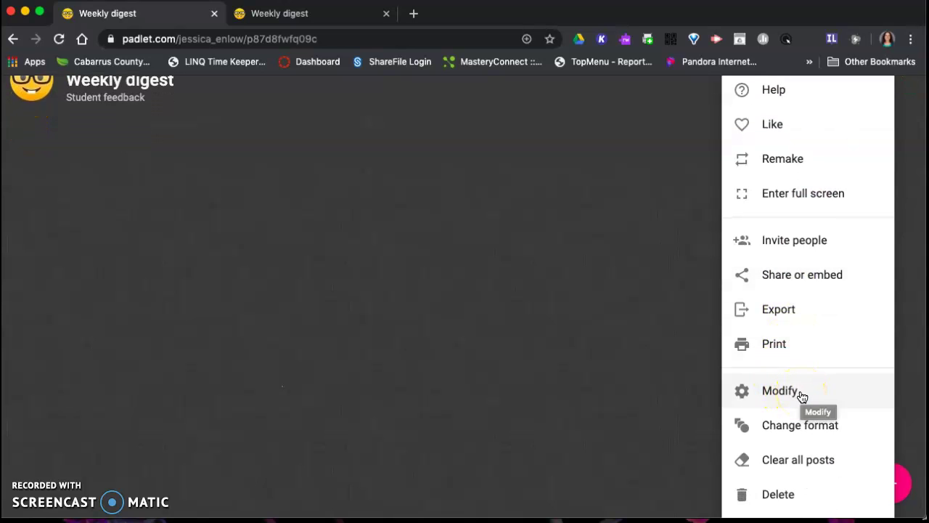
left_click(797, 426)
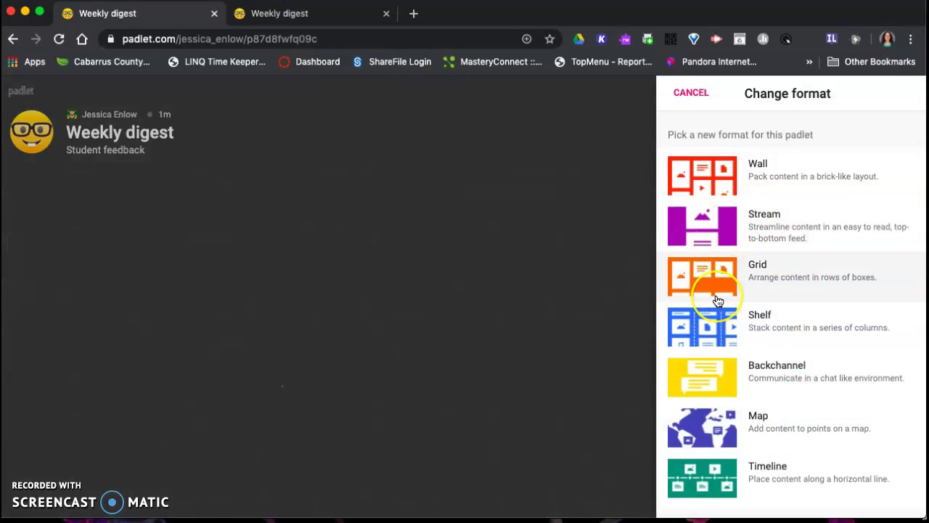
left_click(708, 280)
left_click(708, 279)
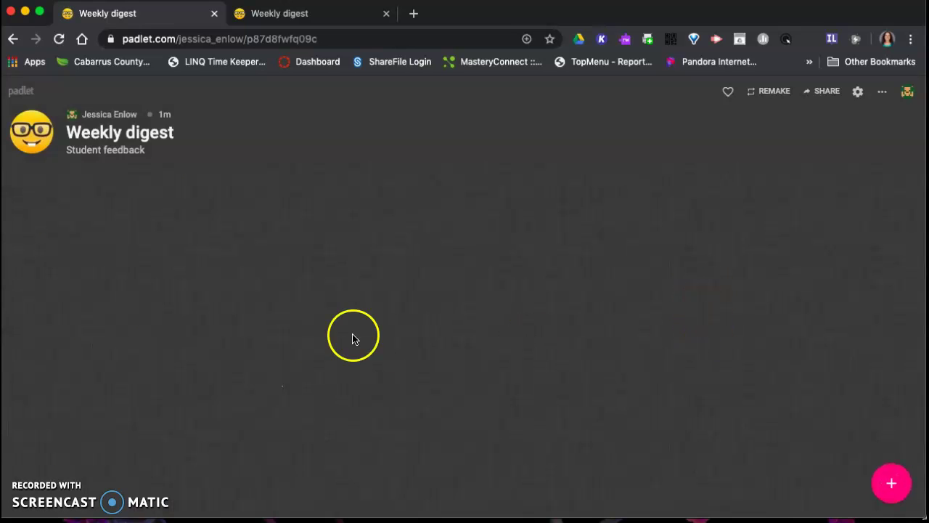
Add a post titled "sdf" and try to move it to another place on the padlet
left_click(740, 352)
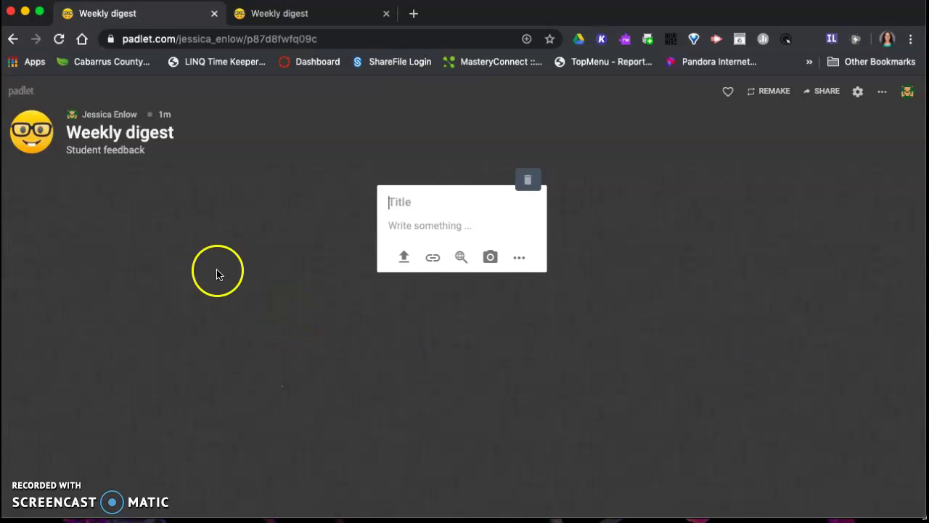
left_click(465, 316)
left_click(631, 270)
left_click(631, 270)
type("sdf")
left_click(658, 281)
left_click(296, 306)
left_click(202, 297)
left_click(746, 283)
left_click_drag(462, 196, 172, 202)
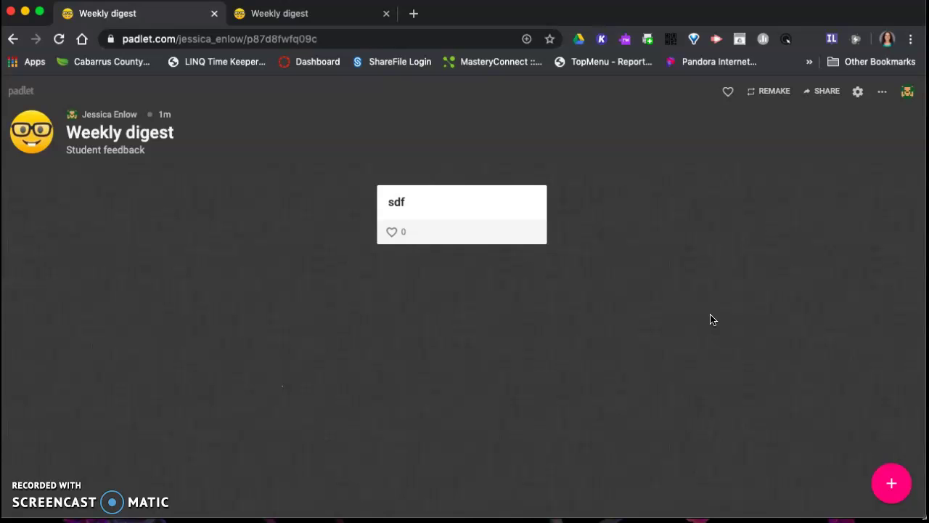
Clear all posts from the padlet
left_click(887, 90)
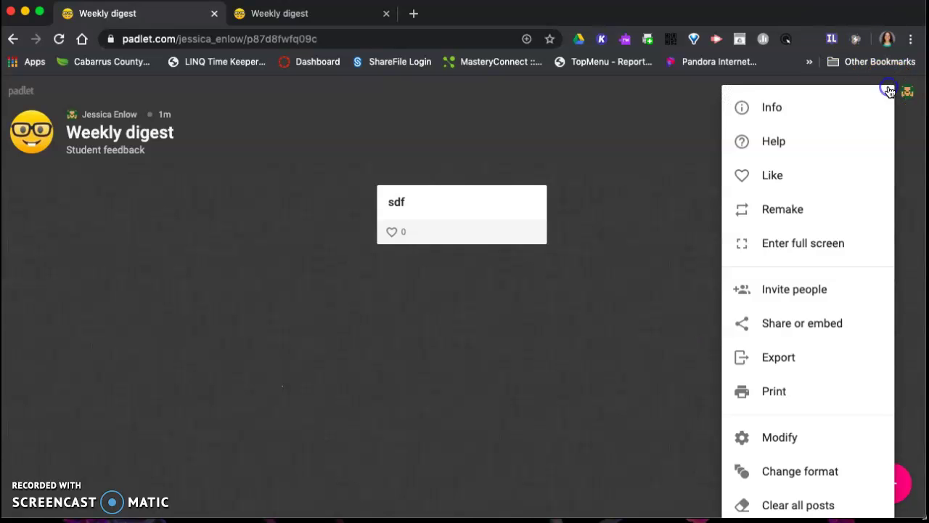
scroll(840, 325, "down", 2)
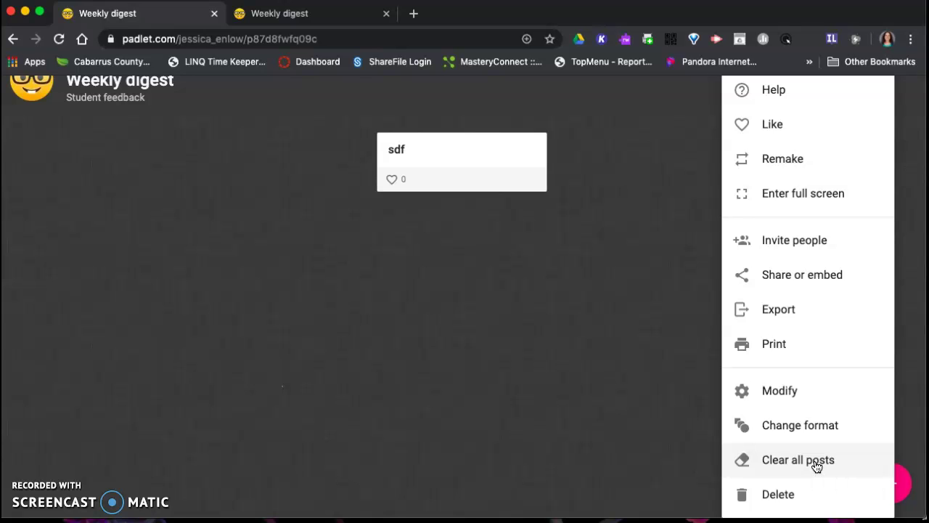
left_click(816, 461)
left_click(552, 350)
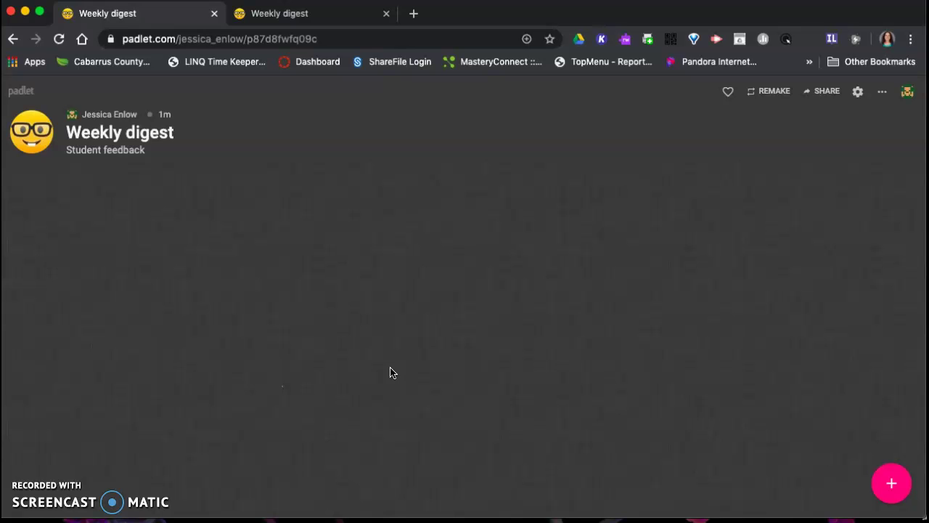
View the padlet's Share options once more and close them without sharing
left_click(828, 93)
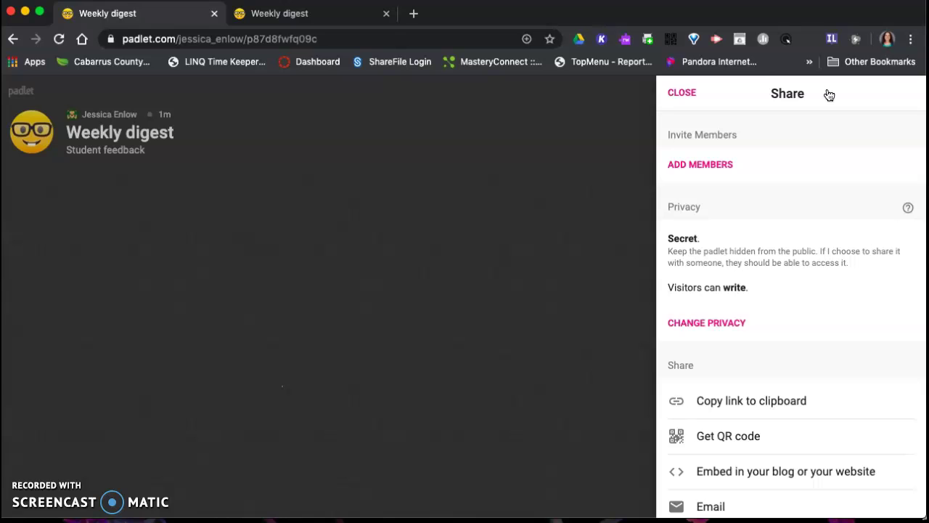
left_click(636, 154)
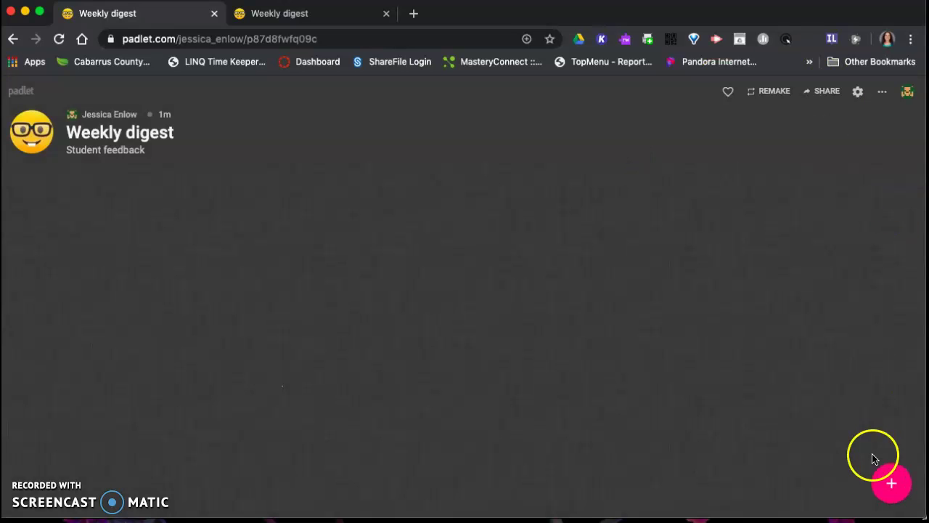